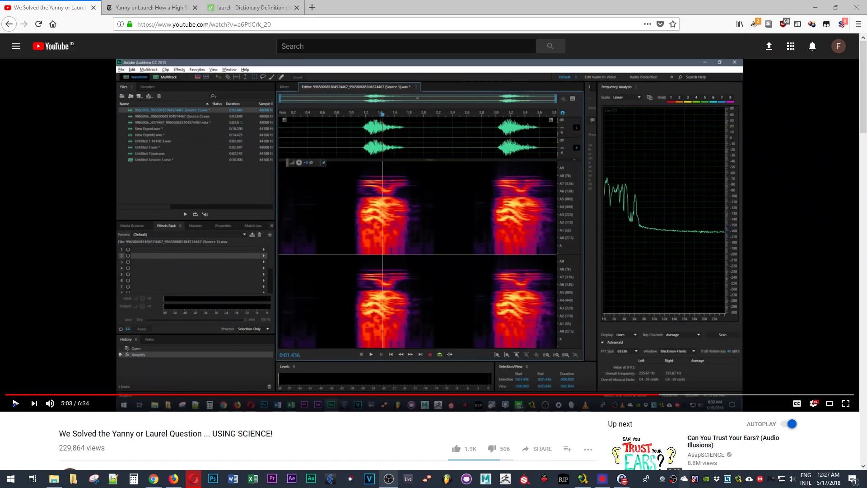
Play a few seconds of the Yanny or Laurel YouTube video from 5:03 and pause it
click(15, 403)
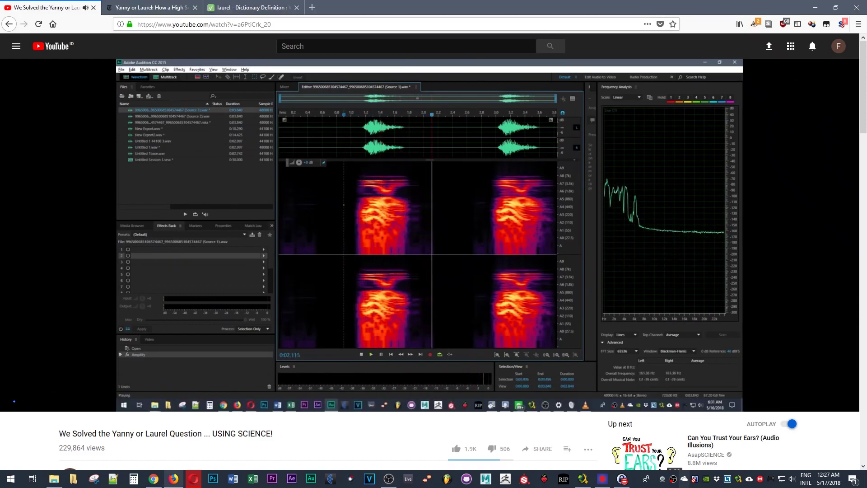
click(15, 402)
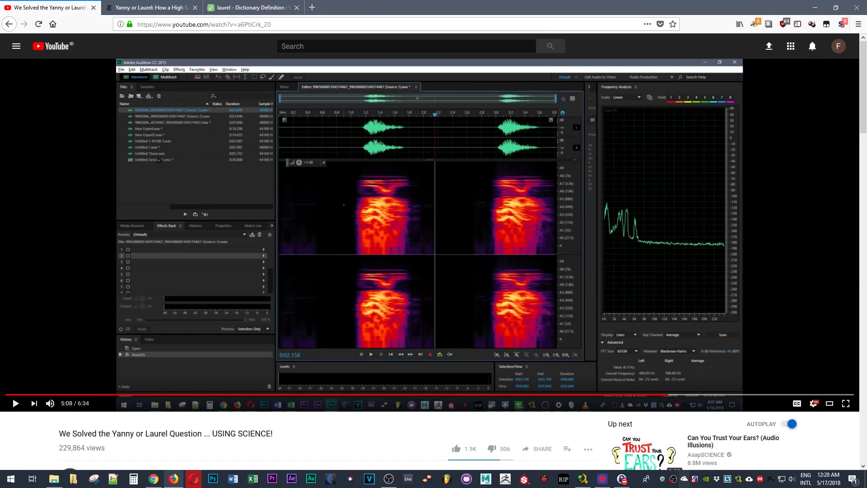
Examine the New York Times Yanny or Laurel article, highlighting its headline and the passage on the original vocabulary.com clip and the word's meaning
click(155, 7)
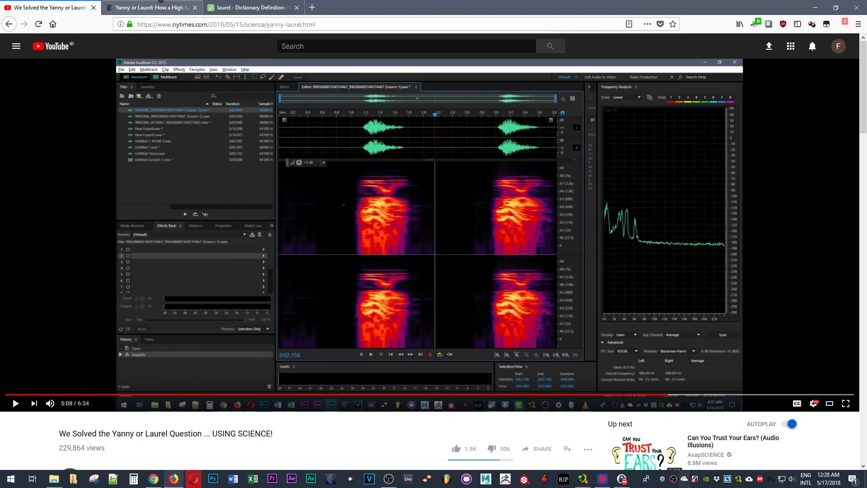
drag(299, 102, 582, 117)
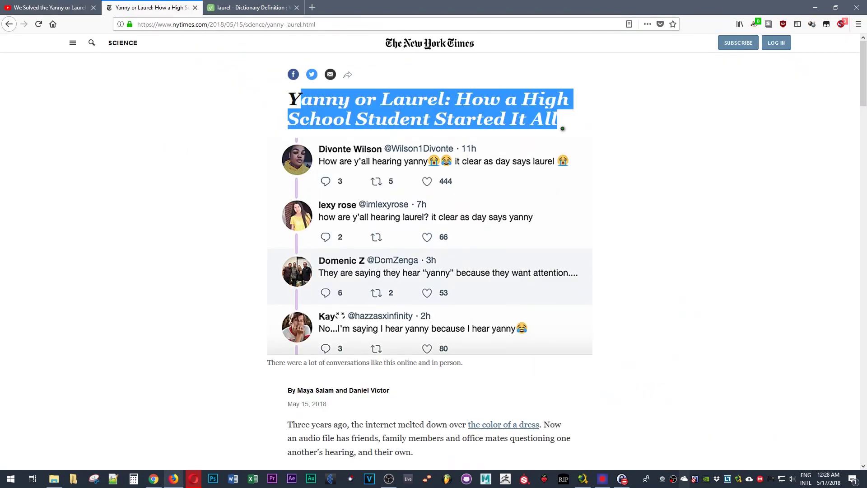
scroll(490, 149, down, 8)
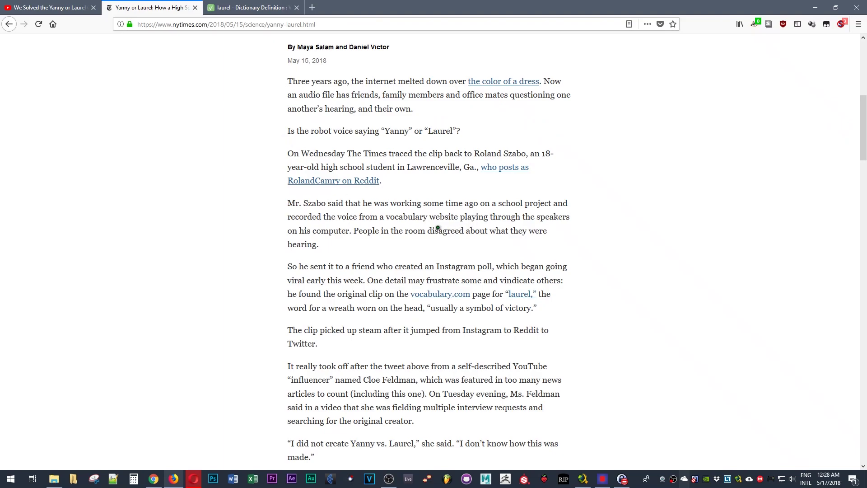
drag(307, 293, 559, 295)
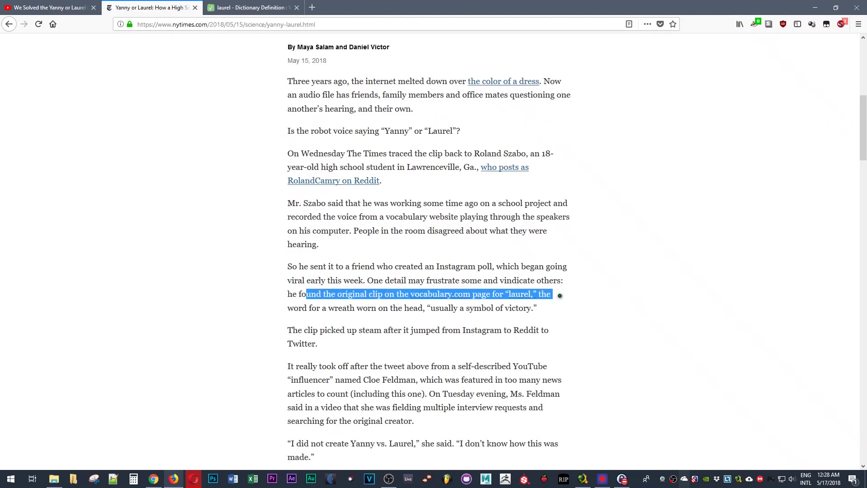
scroll(497, 271, down, 2)
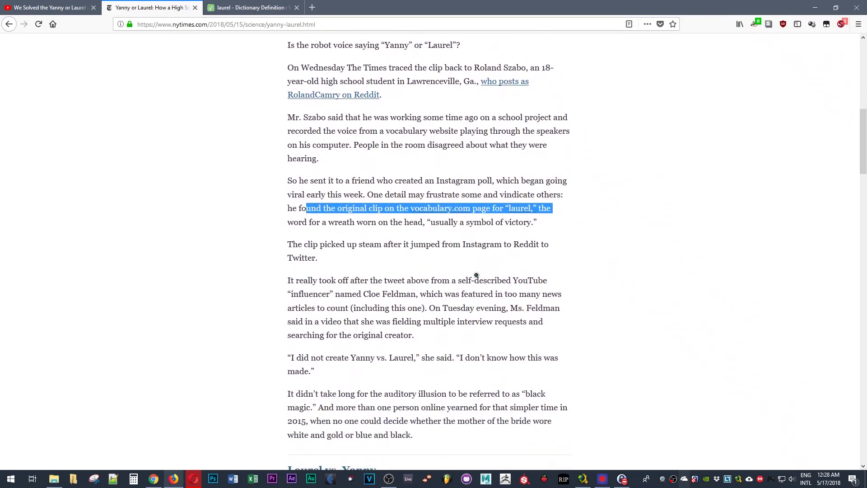
click(305, 221)
drag(286, 222, 558, 224)
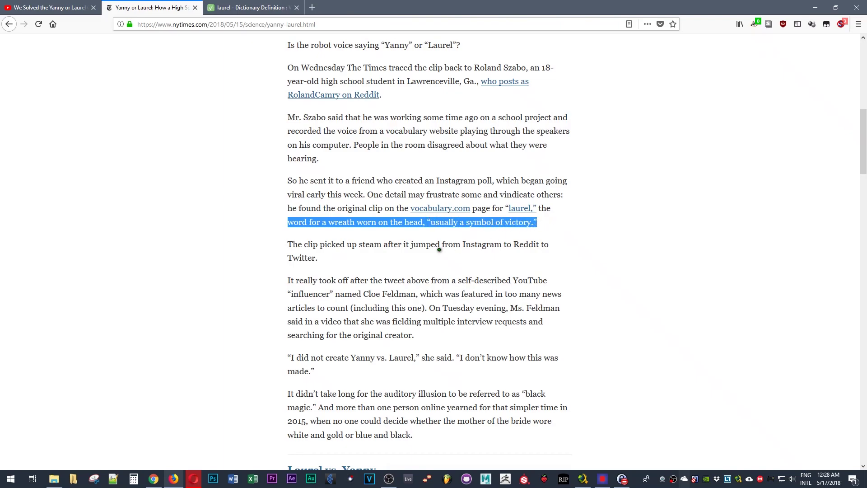
scroll(263, 242, down, 2)
View the Vocabulary.com entry for "laurel", highlight its opening definition and play the word's pronunciation
key(ctrl+Tab)
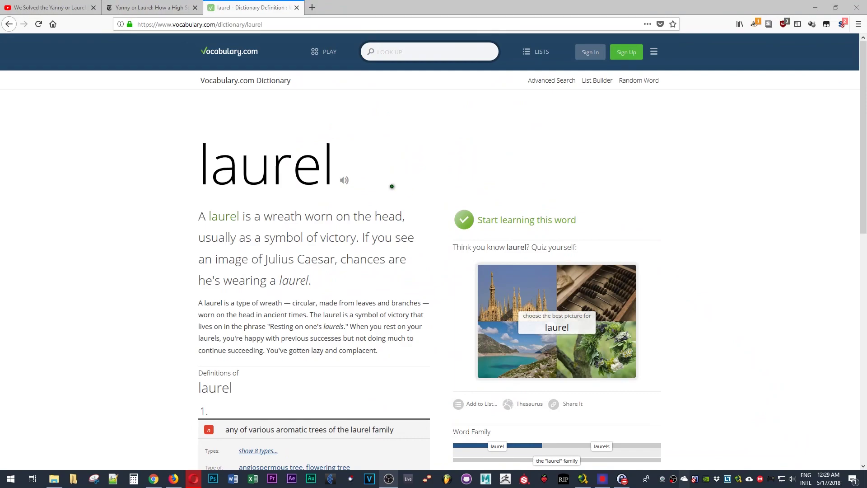
drag(249, 222, 300, 260)
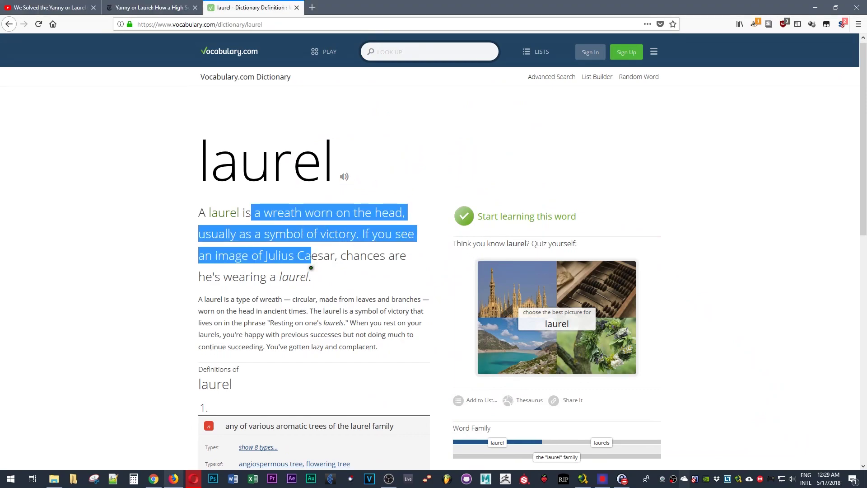
scroll(300, 260, down, 2)
scroll(300, 260, up, 2)
click(341, 198)
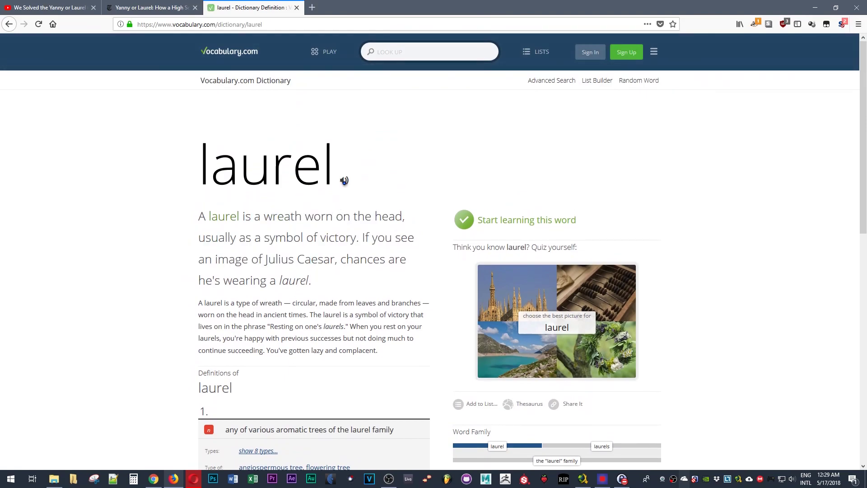
click(344, 180)
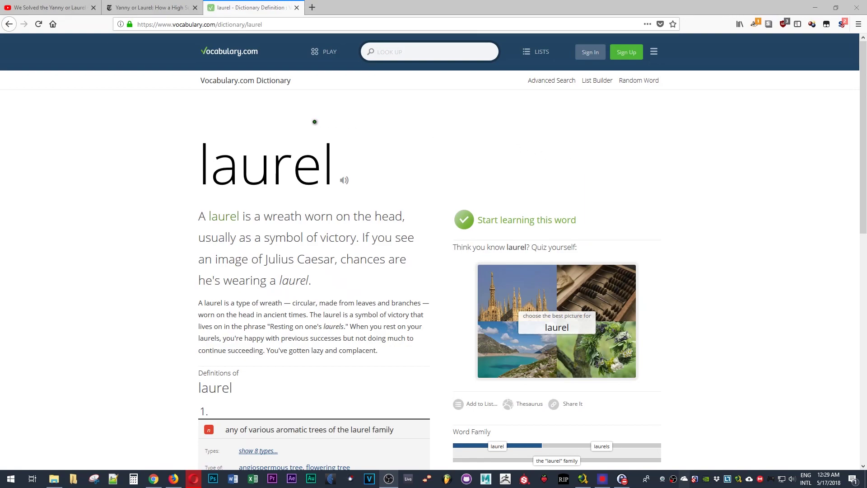
Return to the New York Times article and examine the passages on how the clip was recorded, shared and went viral
click(146, 7)
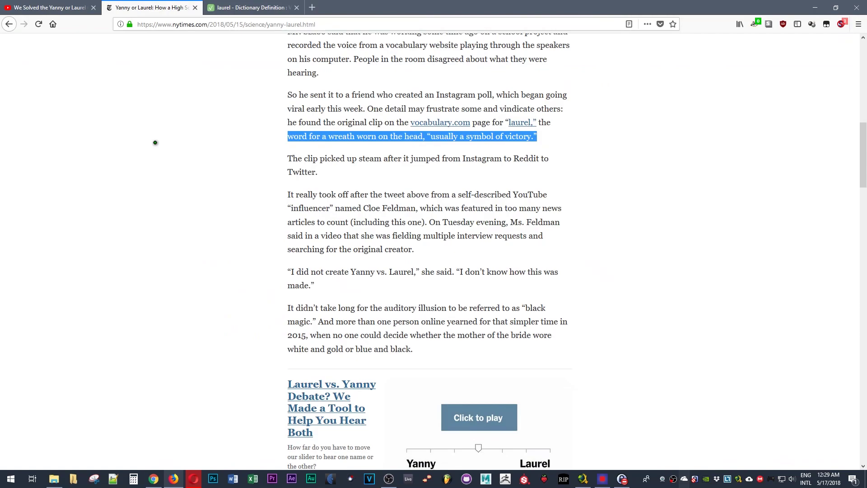
scroll(354, 163, up, 3)
drag(288, 117, 372, 167)
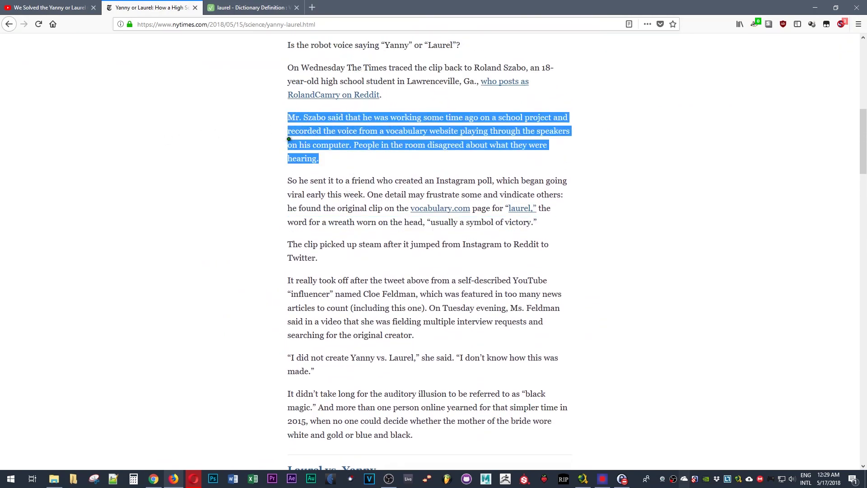
click(296, 125)
drag(375, 181, 534, 222)
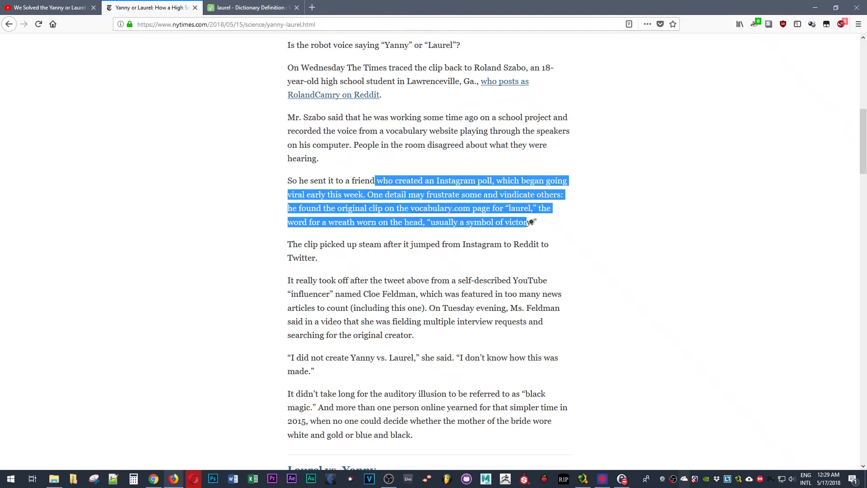
drag(301, 246, 315, 371)
scroll(317, 312, down, 2)
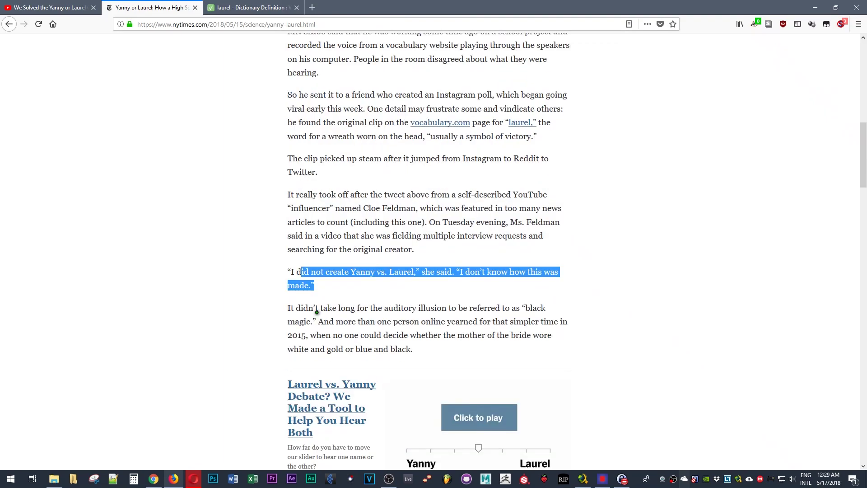
scroll(317, 312, down, 6)
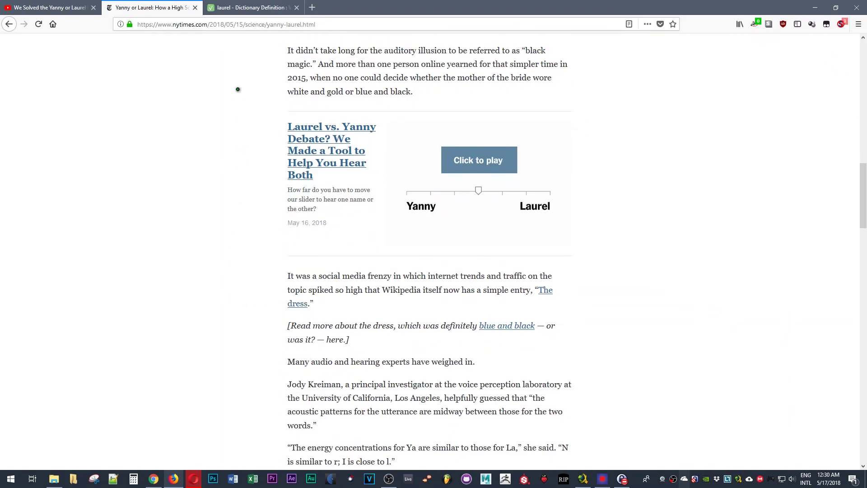
Go back to the Vocabulary.com entry for "laurel" and play its pronunciation again
click(233, 9)
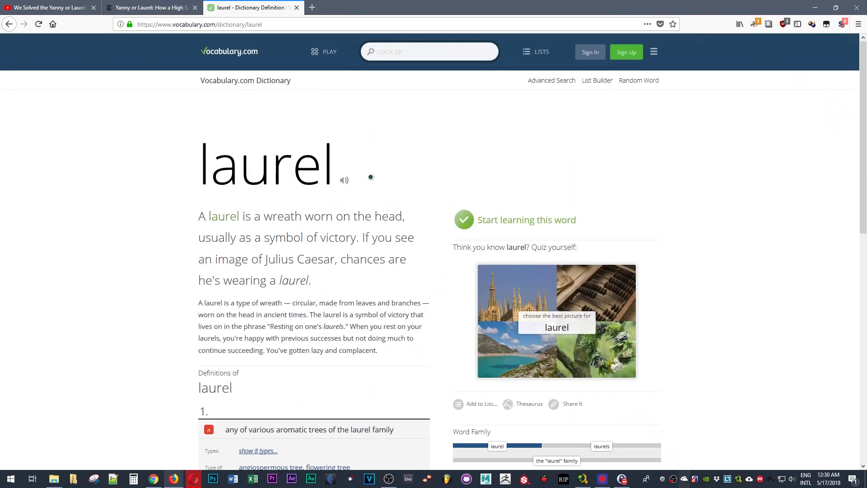
click(344, 181)
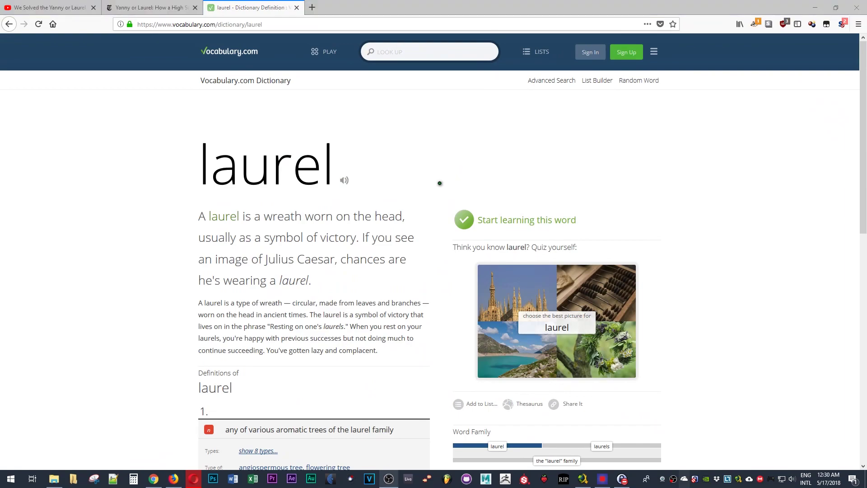
click(345, 180)
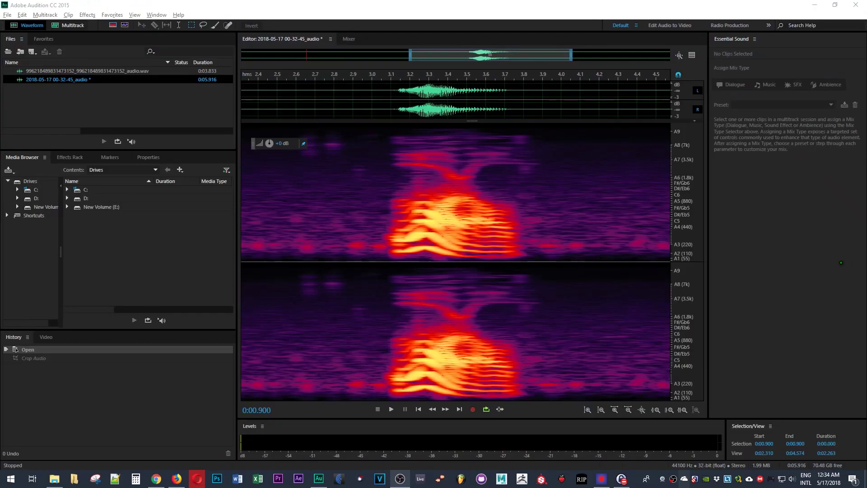
click(390, 95)
click(377, 92)
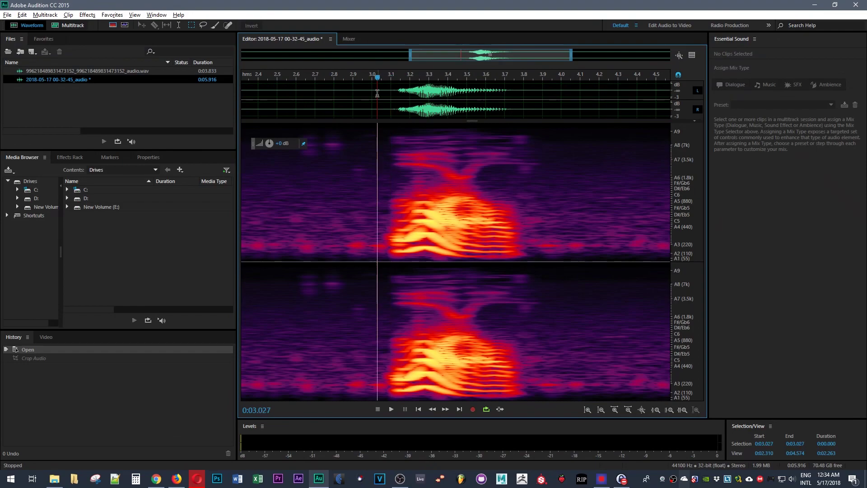
click(371, 91)
key(space)
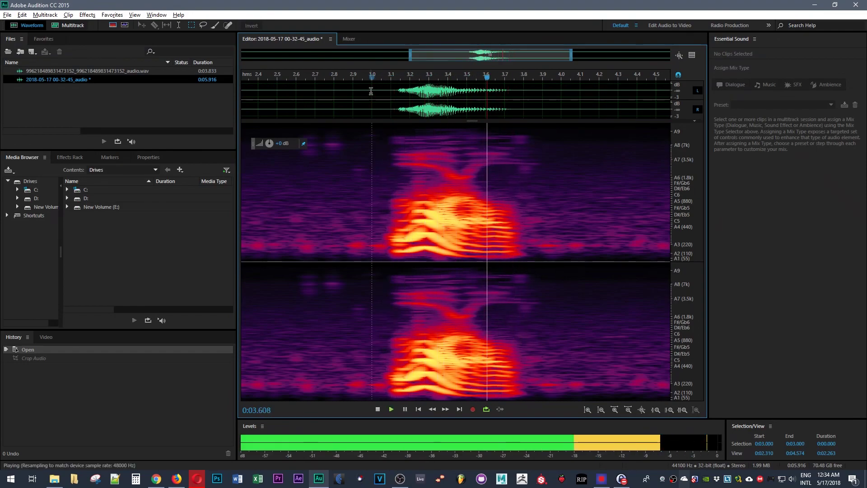
key(space)
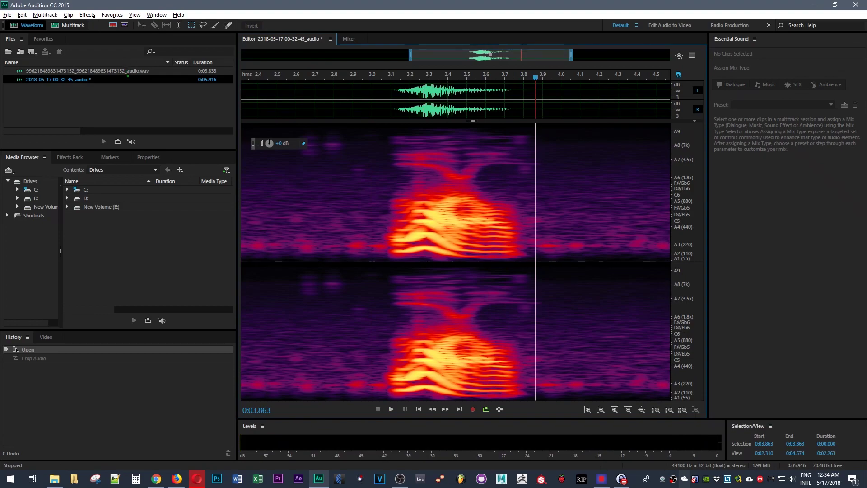
double_click(129, 73)
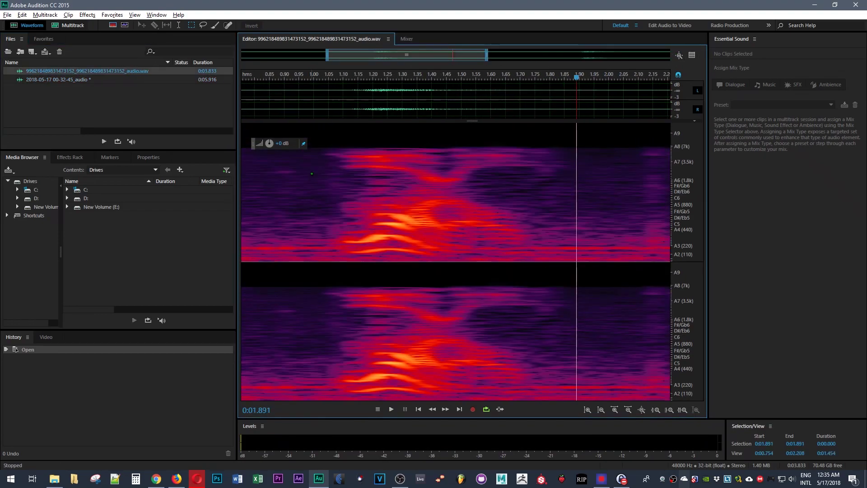
click(324, 94)
key(space)
key(space)
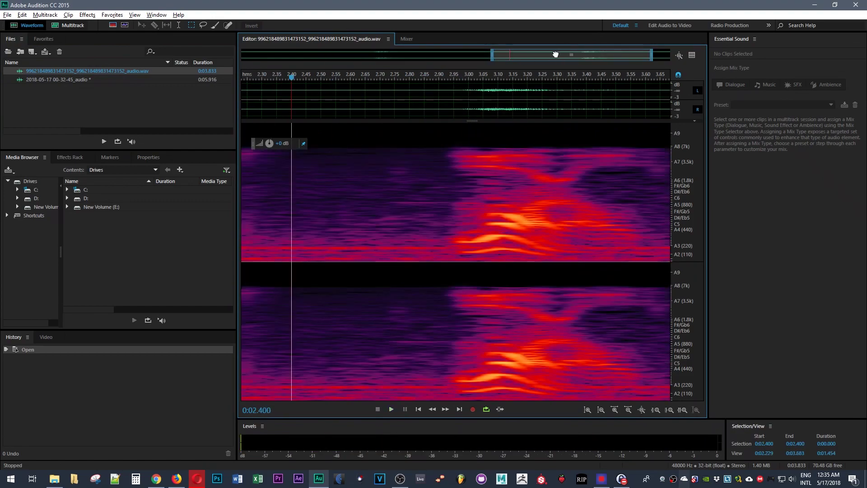
Replay the first spoken word of the viral clip, starting from 0:01.062 and again from 0:01.015
drag(555, 55, 383, 55)
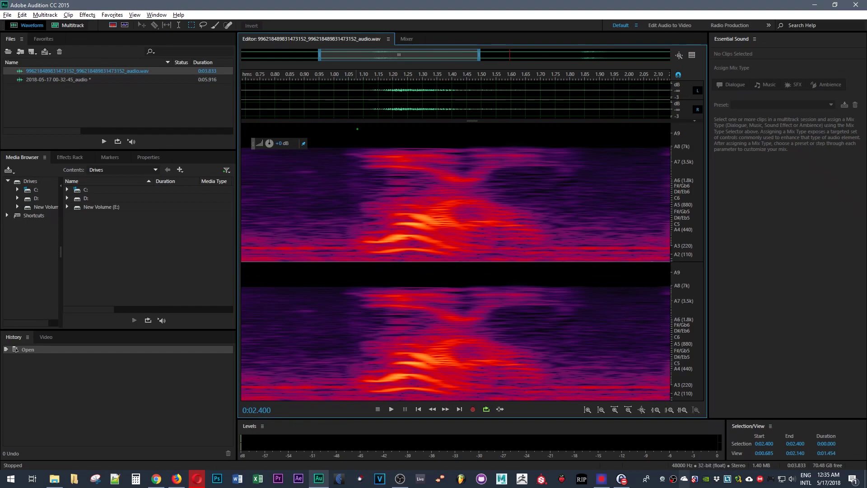
key(alt+Tab)
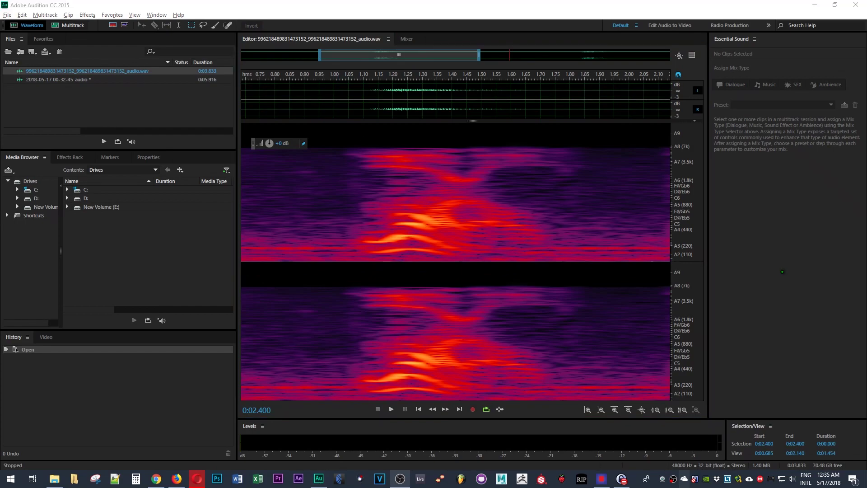
click(352, 89)
key(space)
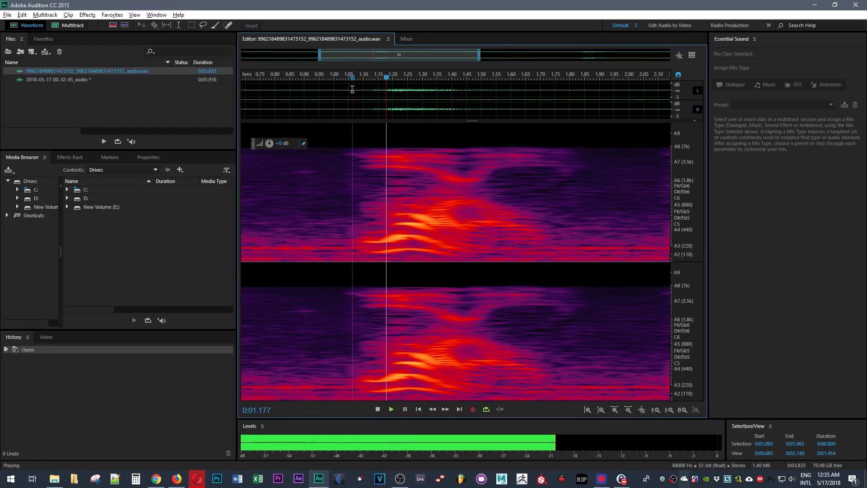
key(space)
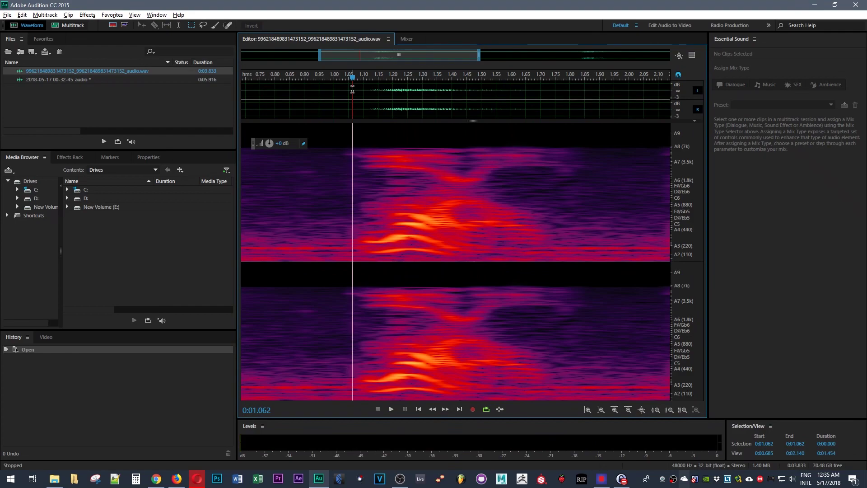
click(339, 90)
key(space)
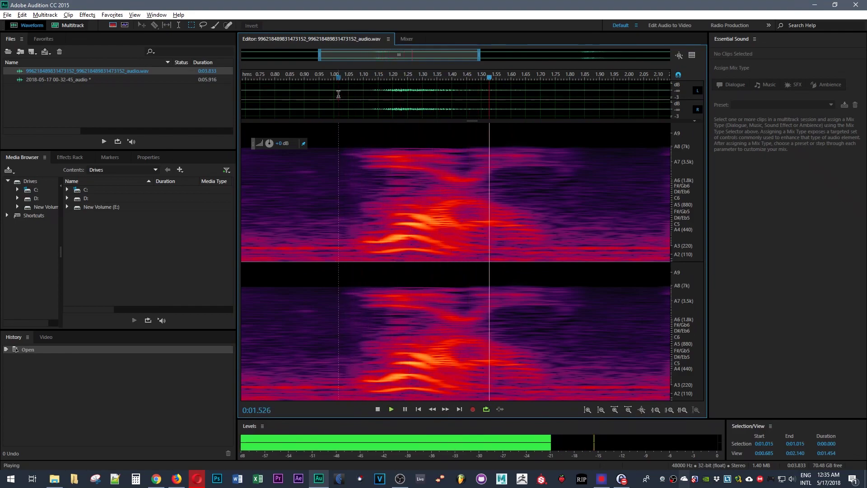
key(space)
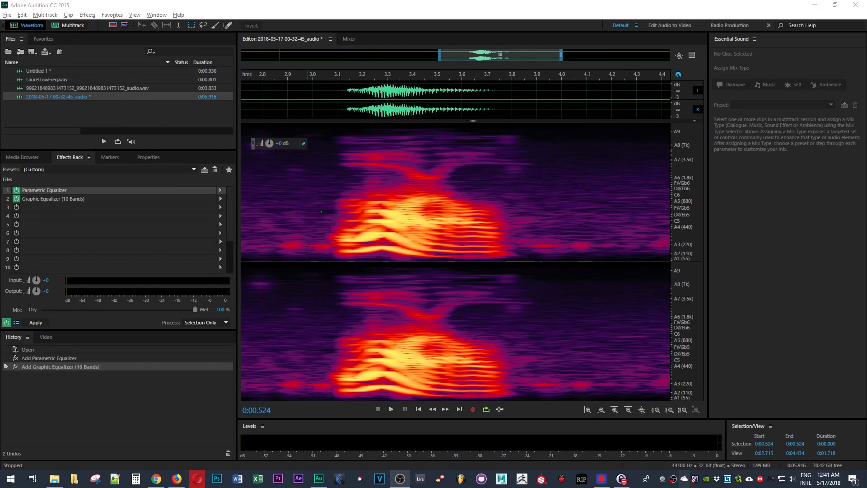
Open the Untitled 1 audio, show its full length in the editor and play it repeatedly
double_click(50, 72)
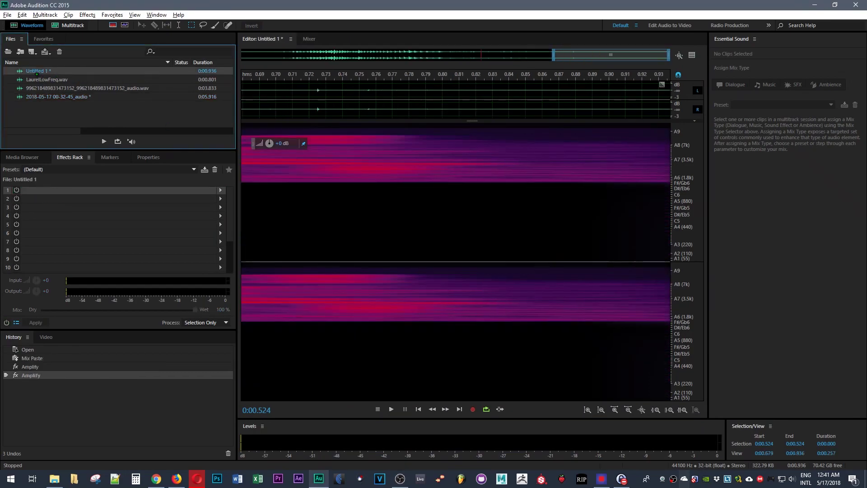
drag(556, 57, 206, 57)
drag(356, 55, 763, 45)
key(space)
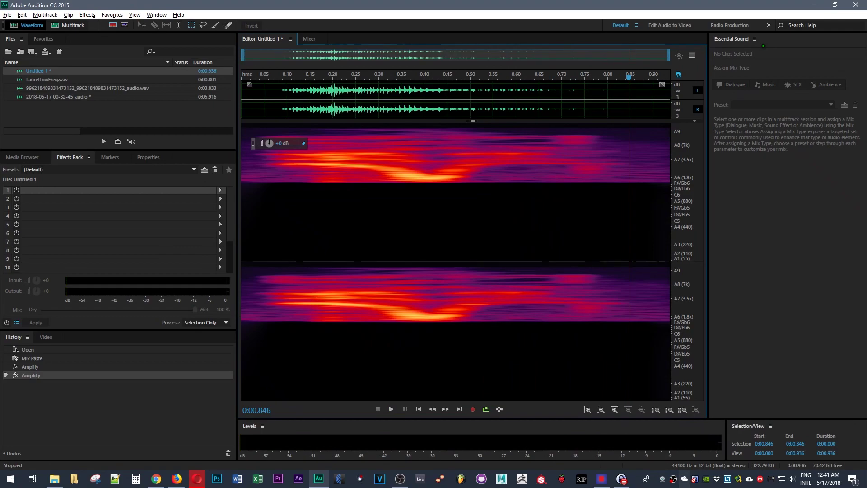
key(space)
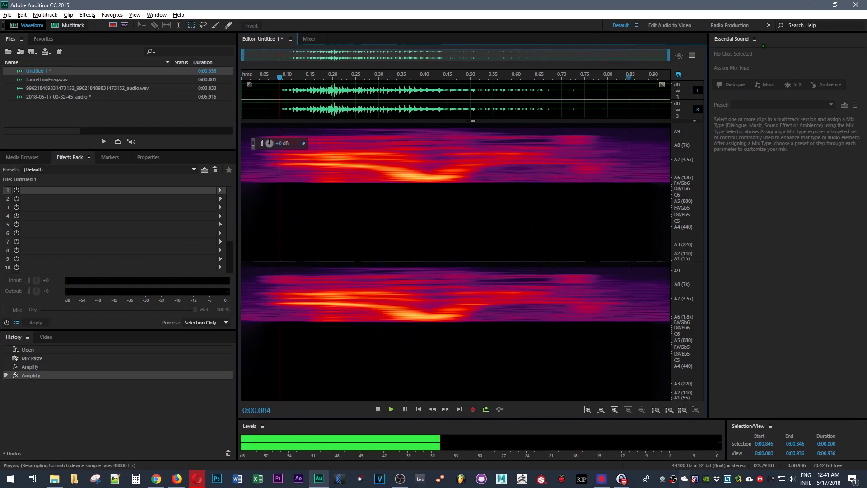
key(space)
key(space)
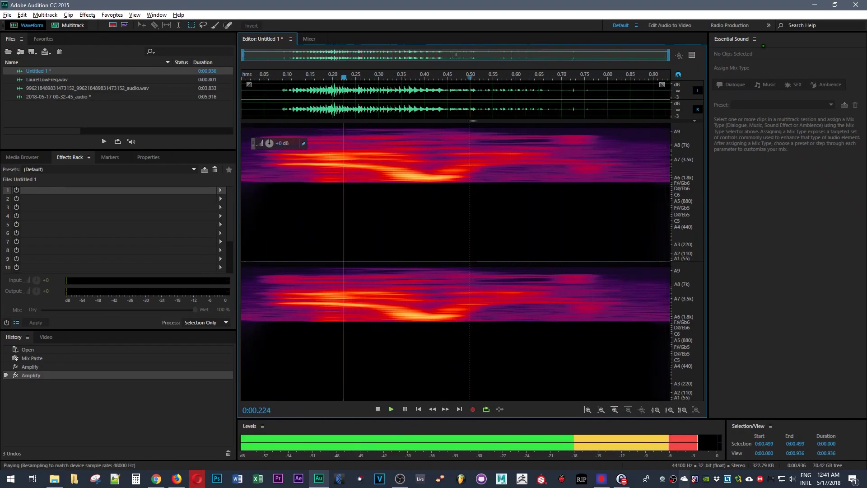
Stop the Untitled 1 playback, then open LaurelLowFreq.wav in the editor and play it repeatedly from near its start
key(space)
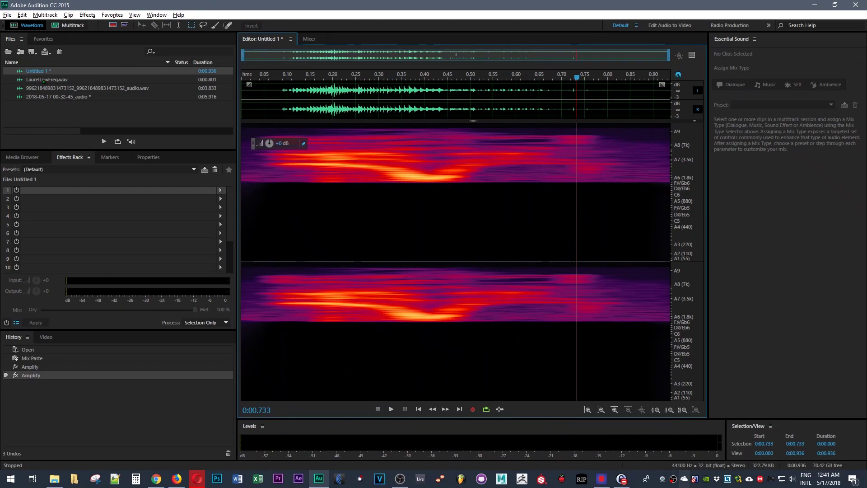
double_click(43, 80)
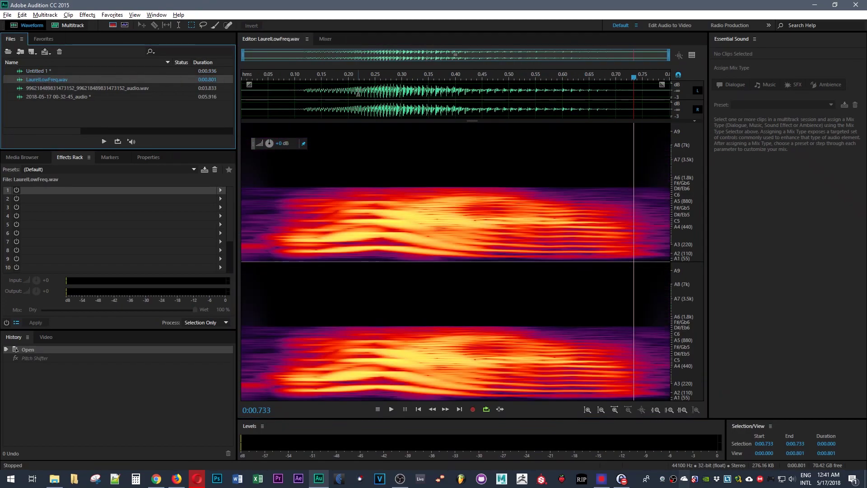
click(245, 105)
key(space)
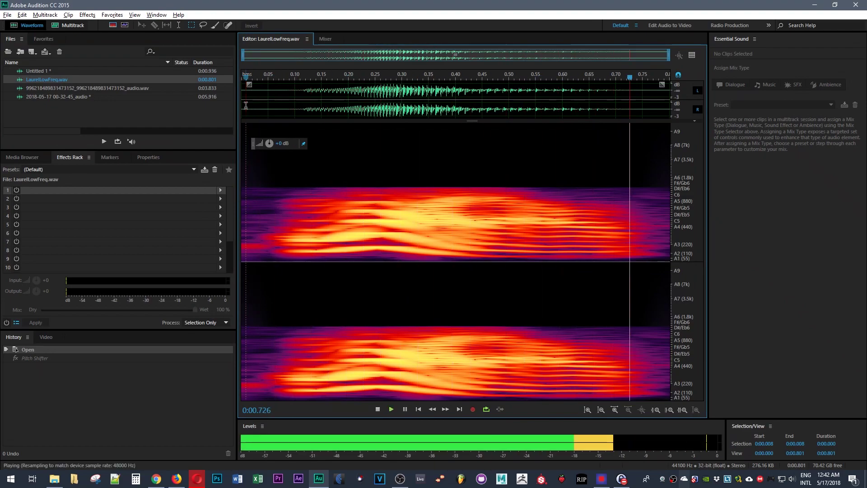
key(space)
key(space)
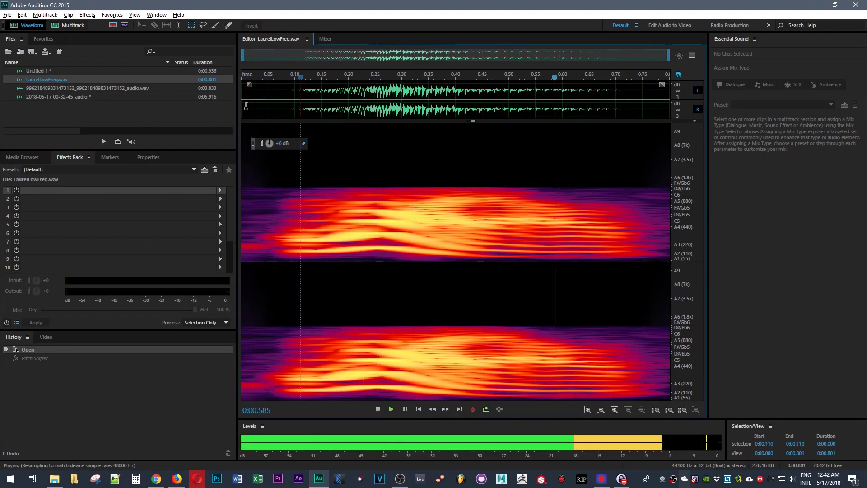
key(space)
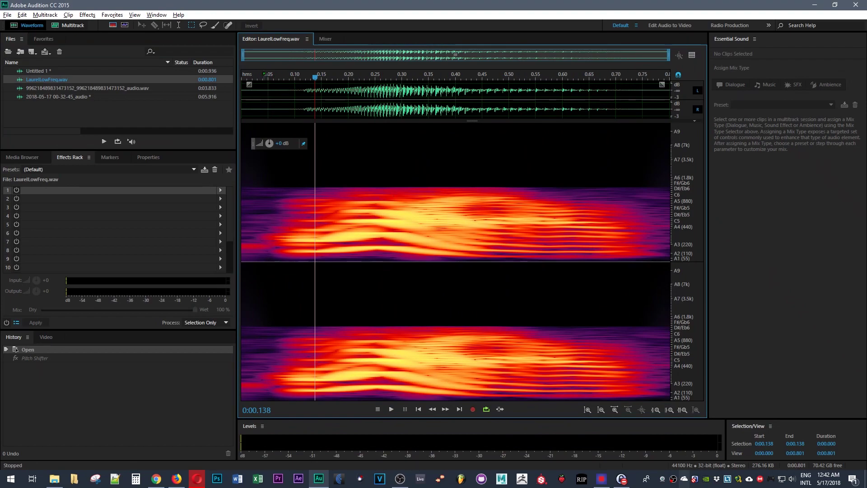
Select the range from 0:00.050 to 0:00.300 in LaurelLowFreq.wav and play the selection repeatedly
drag(267, 76, 355, 78)
drag(268, 113, 401, 114)
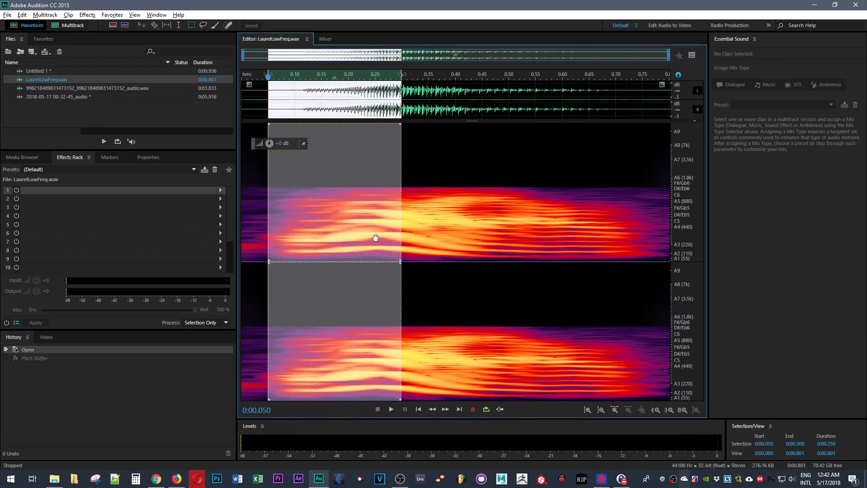
key(space)
key(space)
key(space)
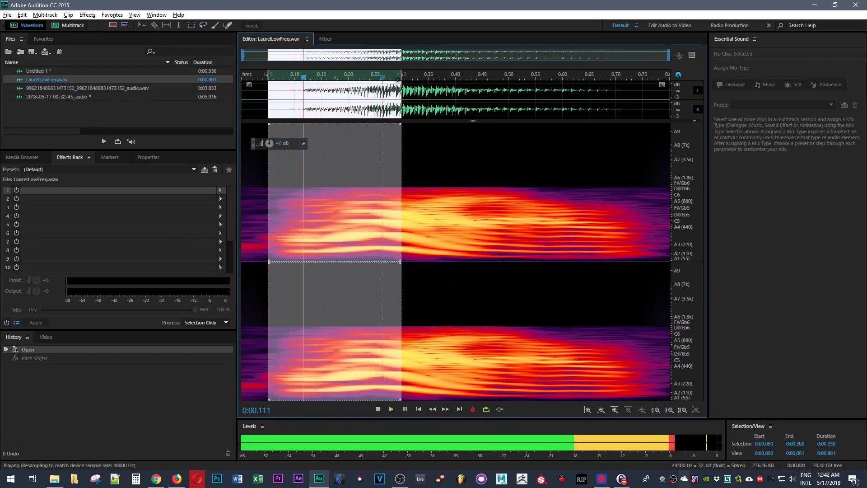
Shorten the selection to end at 0:00.250 and play it, then clear it and replay the word from 0:00.026
key(space)
drag(401, 81, 373, 83)
key(space)
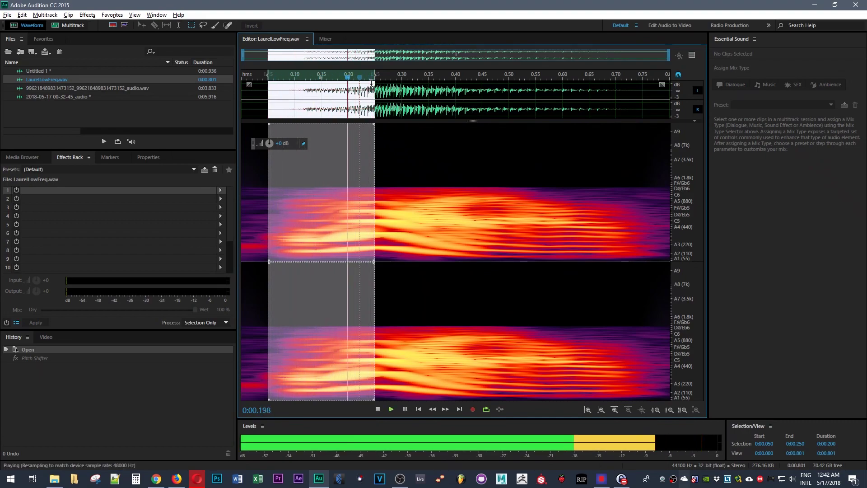
key(space)
click(275, 98)
key(space)
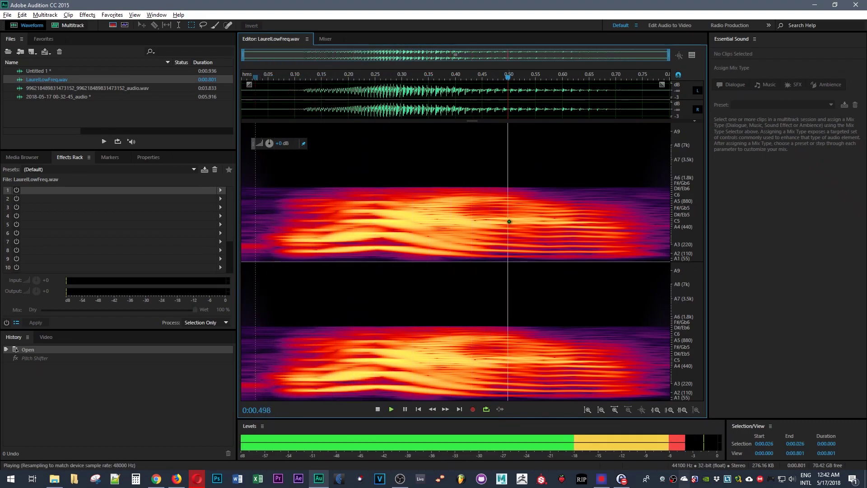
key(space)
double_click(109, 88)
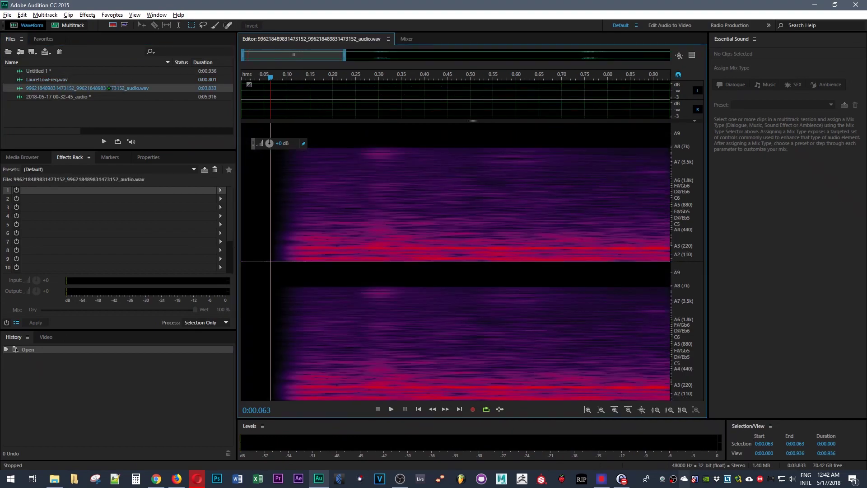
drag(345, 55, 668, 55)
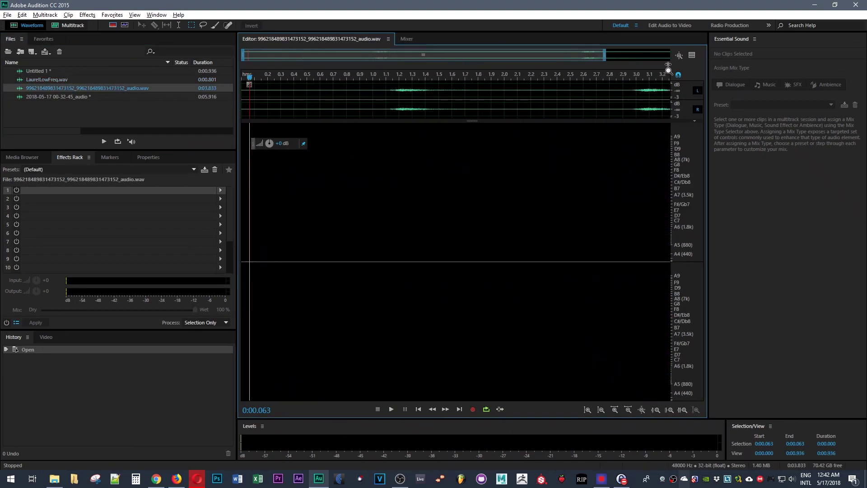
click(361, 98)
key(space)
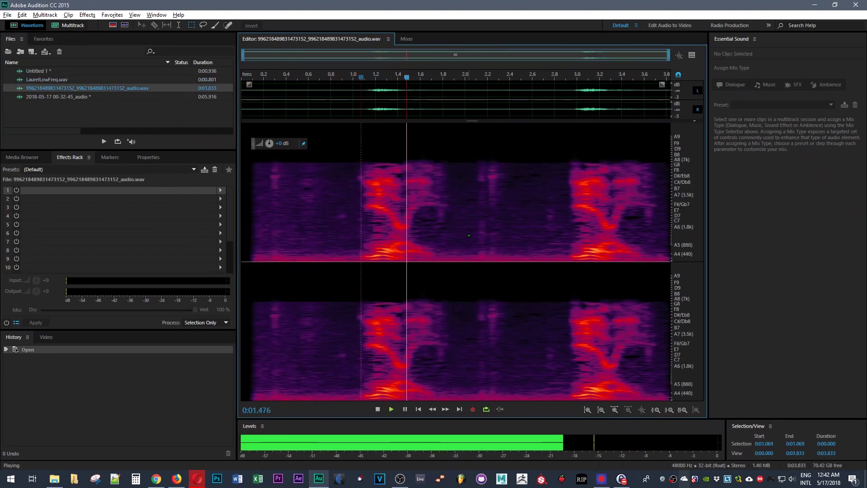